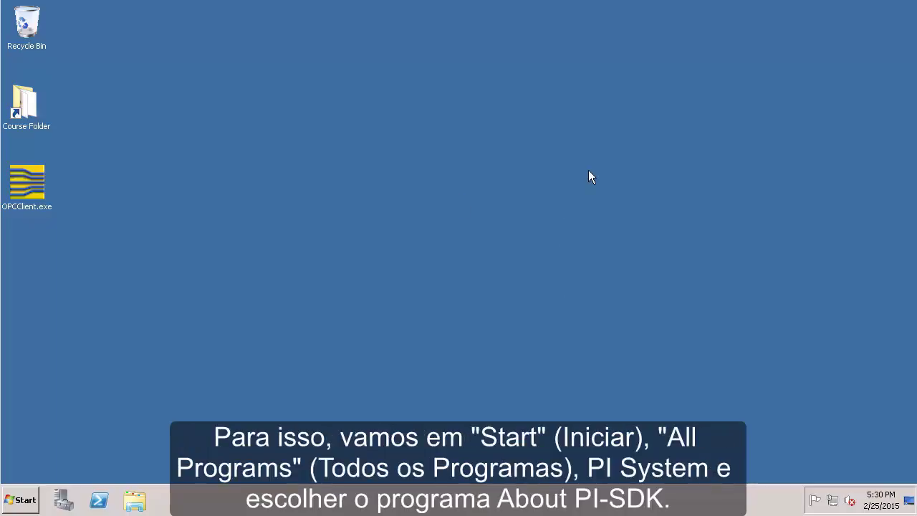
- Open AboutPI-SDK from the PI System programs, connect to the PISRV1 server, and minimize the utility
left_click(24, 500)
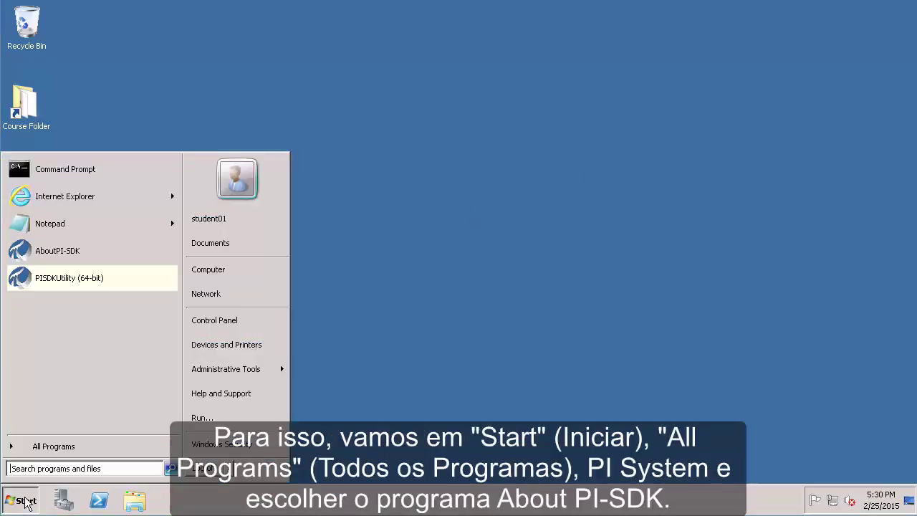
left_click(45, 446)
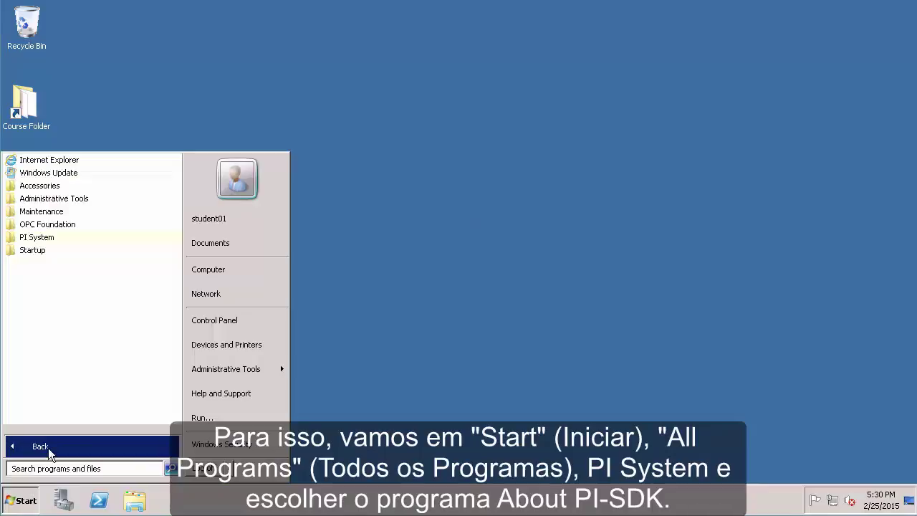
left_click(52, 237)
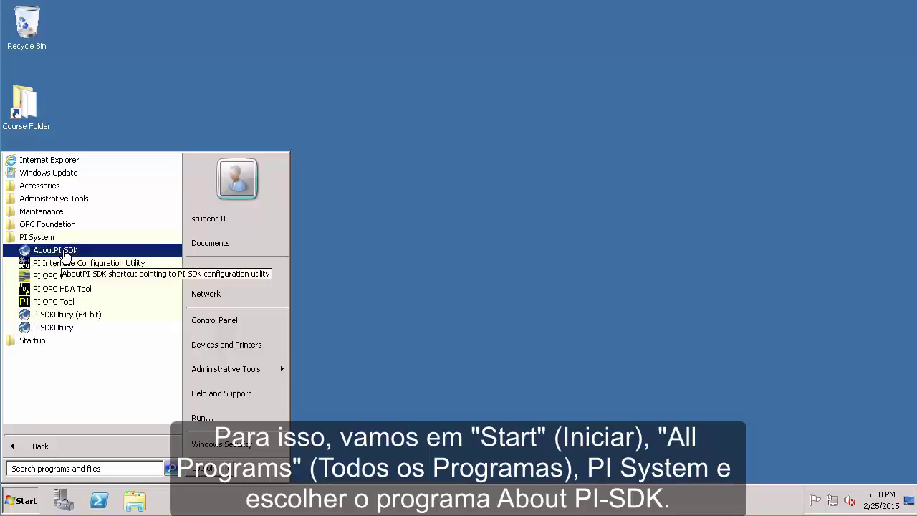
left_click(65, 253)
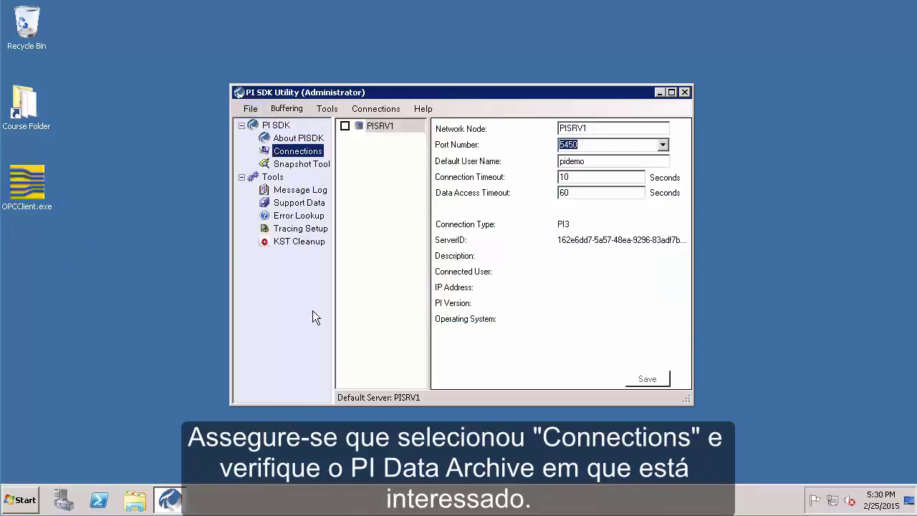
left_click(344, 126)
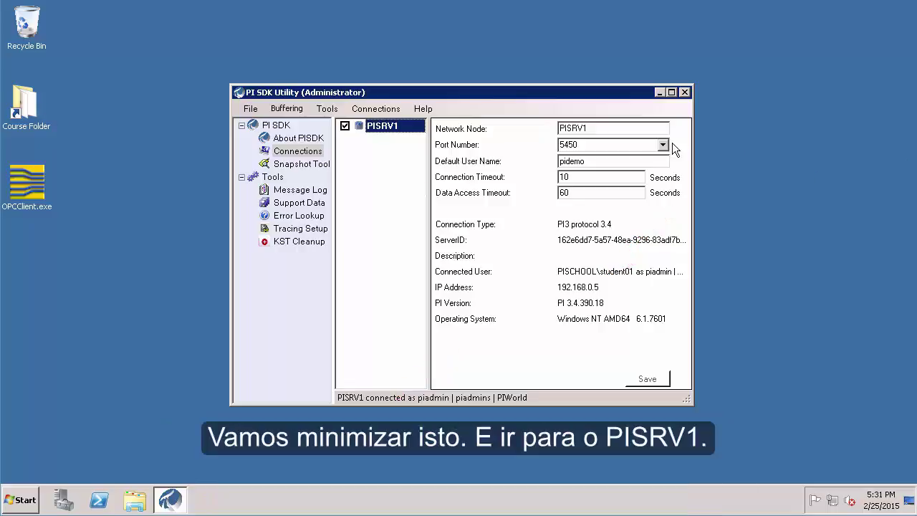
left_click(660, 93)
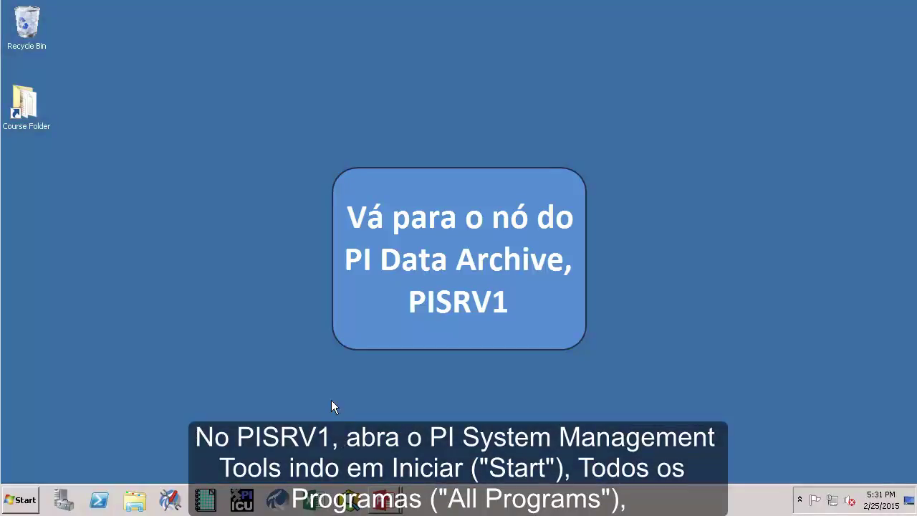
- On the PISRV1 node, open PI System Management Tools and display Network Manager Statistics under Operation
left_click(16, 505)
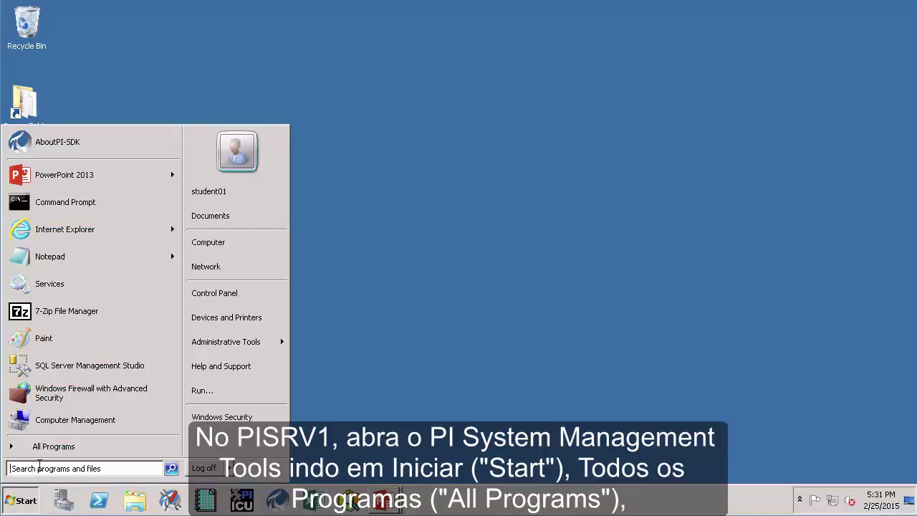
left_click(42, 446)
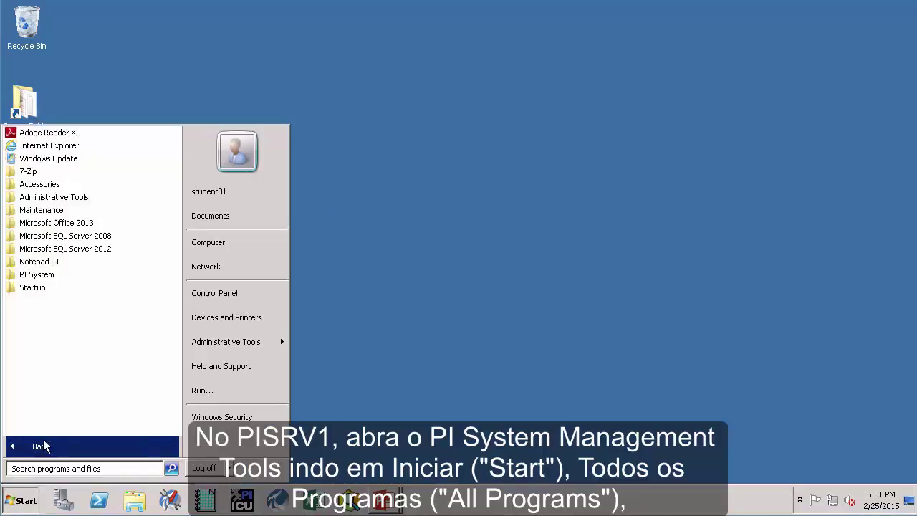
left_click(52, 277)
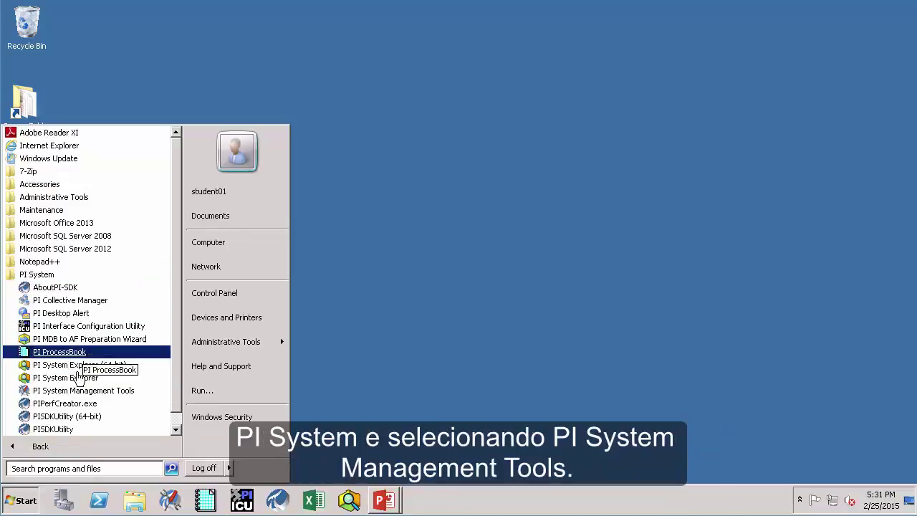
left_click(75, 391)
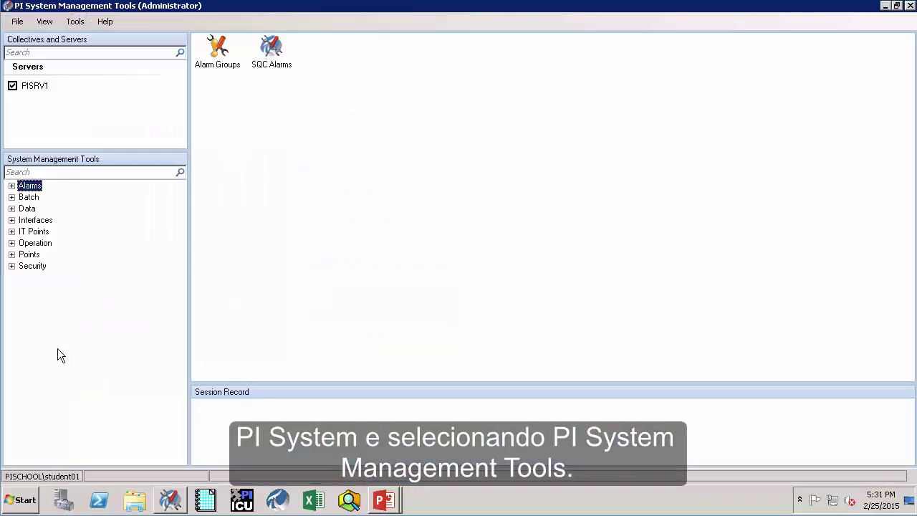
left_click(12, 244)
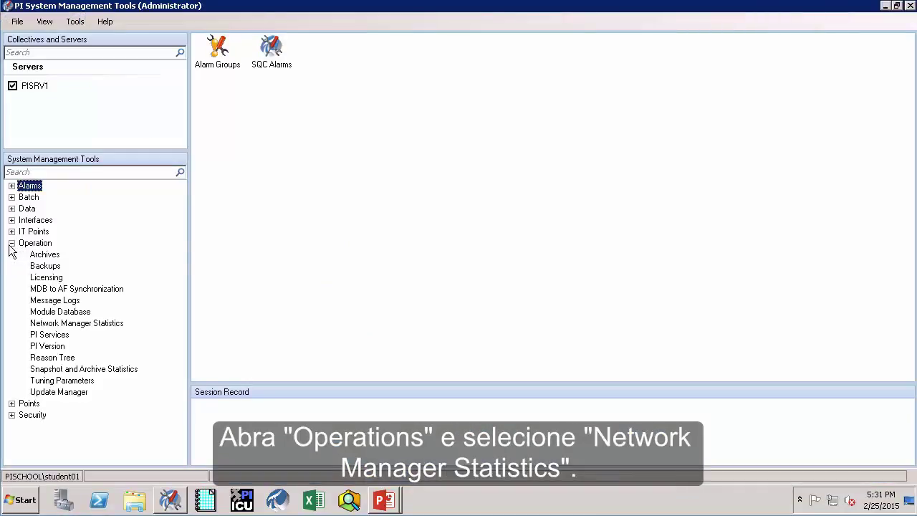
left_click(56, 329)
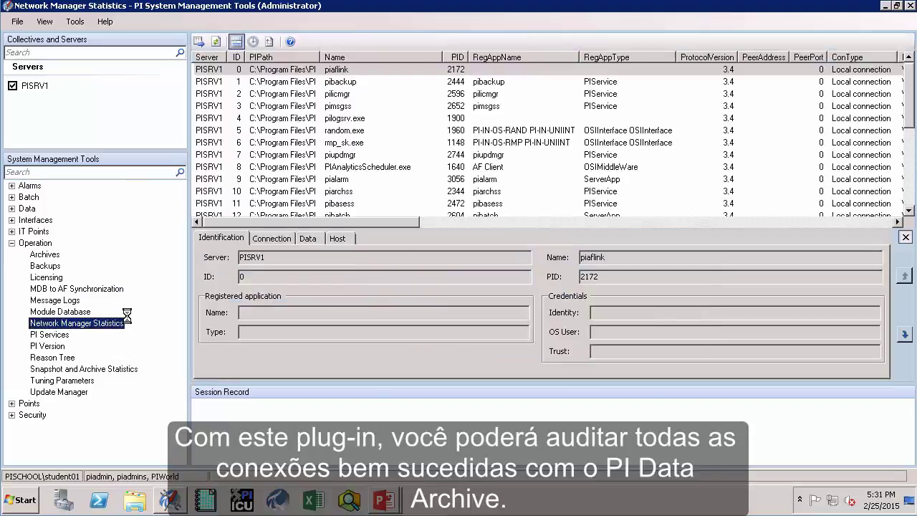
- Examine the remote PISDKUtility.exe connection, including its name, peer address, identity and OS user
left_click_drag(910, 120, 912, 214)
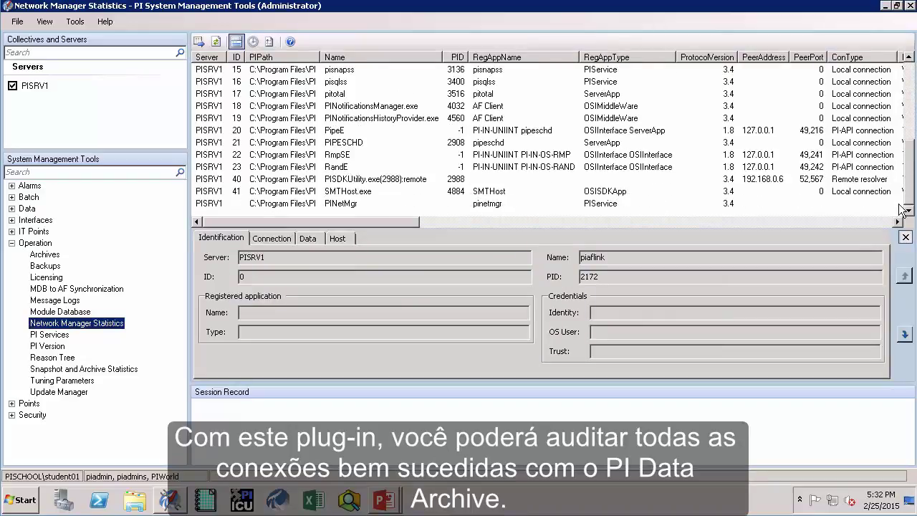
left_click(359, 179)
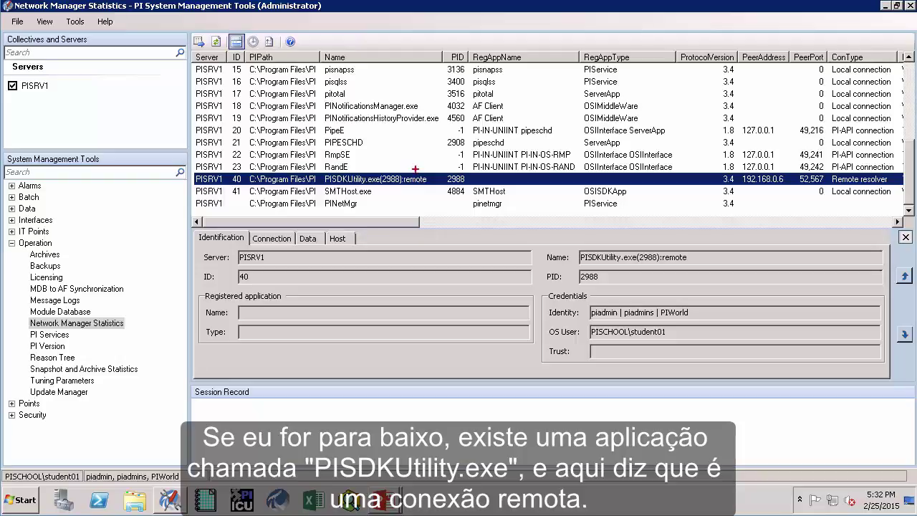
left_click_drag(415, 169, 454, 129)
left_click_drag(773, 173, 819, 124)
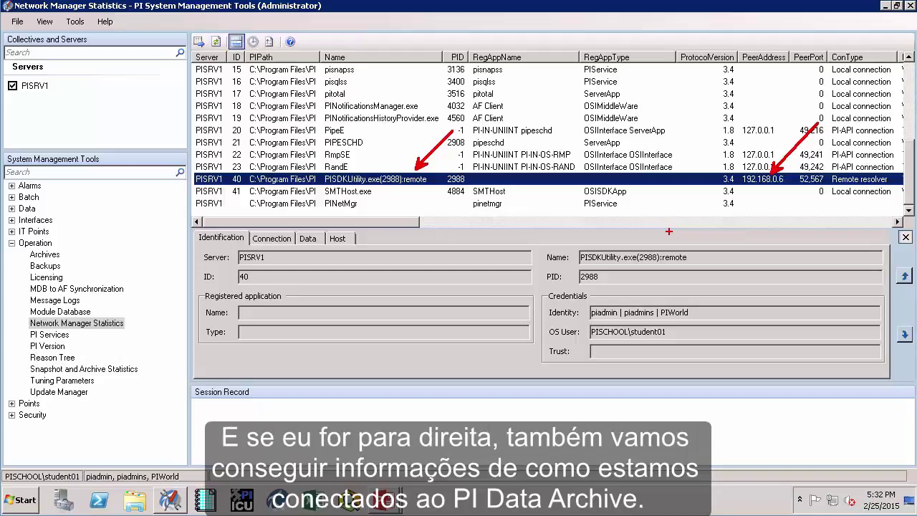
key("Escape")
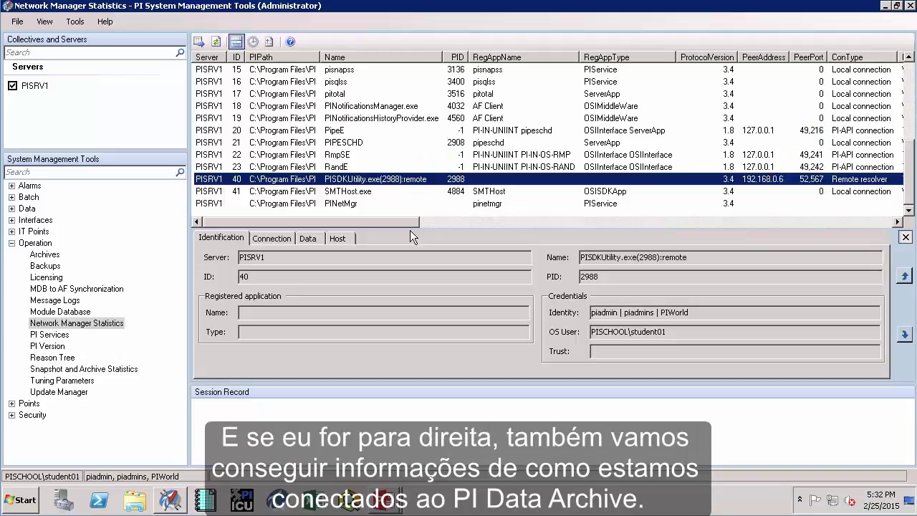
left_click_drag(425, 222, 871, 225)
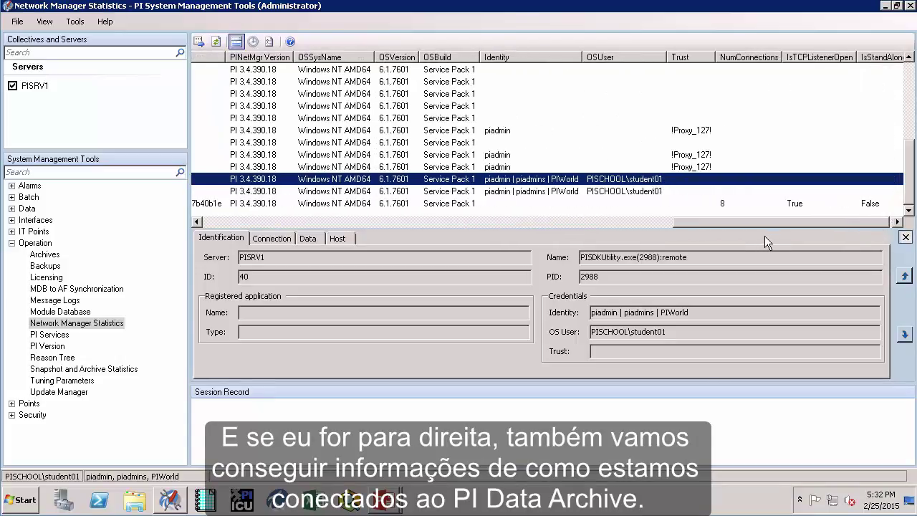
key("ctrl+2")
left_click_drag(625, 177, 691, 119)
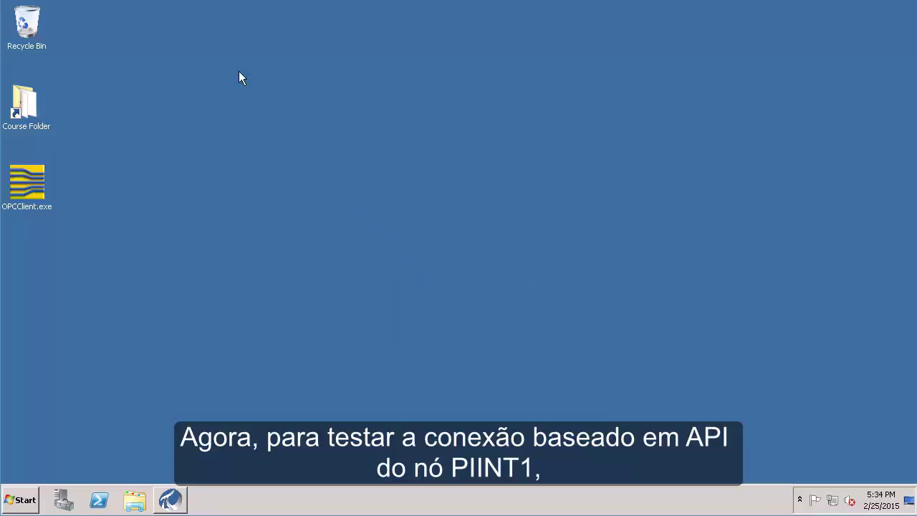
- On the PIINT1 node, open a Command Prompt by running cmd
left_click(22, 499)
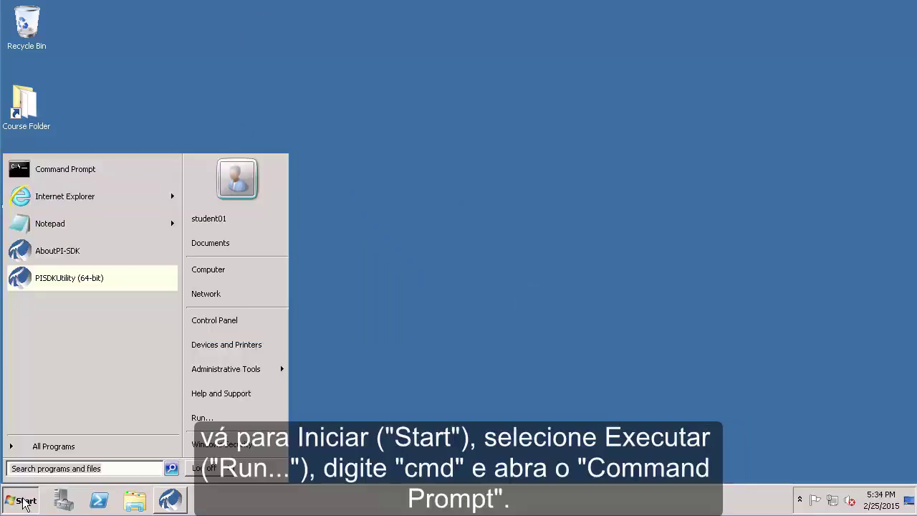
left_click(44, 449)
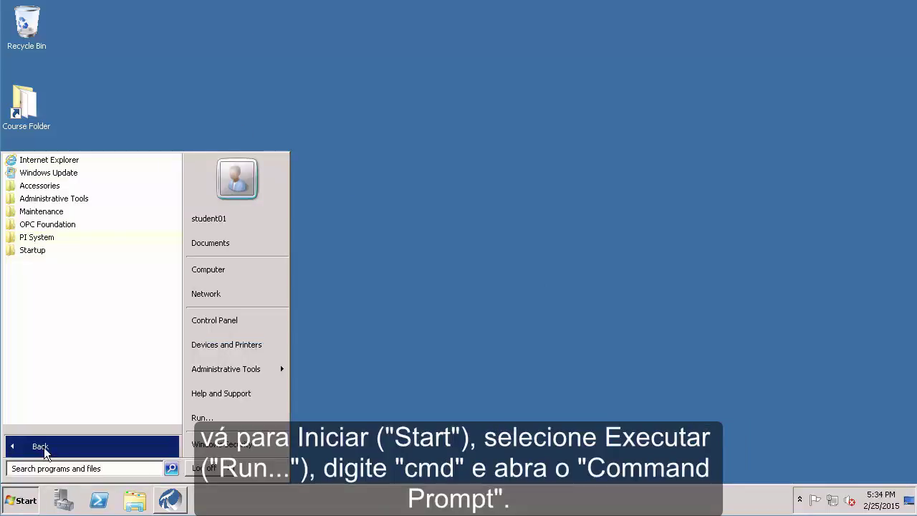
left_click(202, 418)
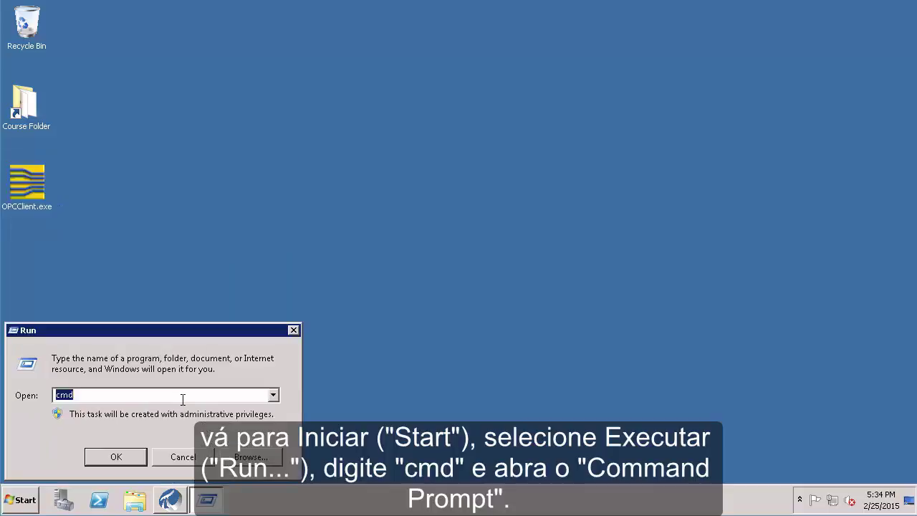
left_click(105, 457)
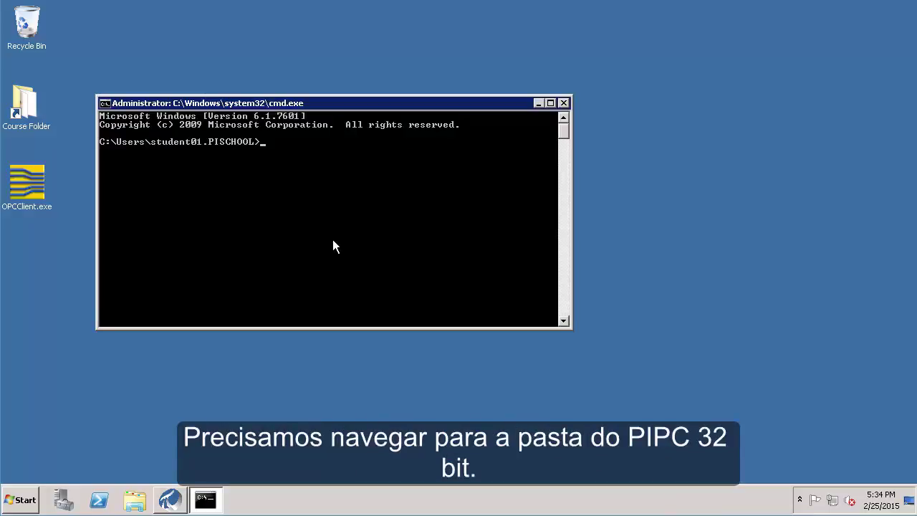
- Change to the 32-bit PIPC directory with cd %pihome%, and go into its bin subfolder
type("cd %")
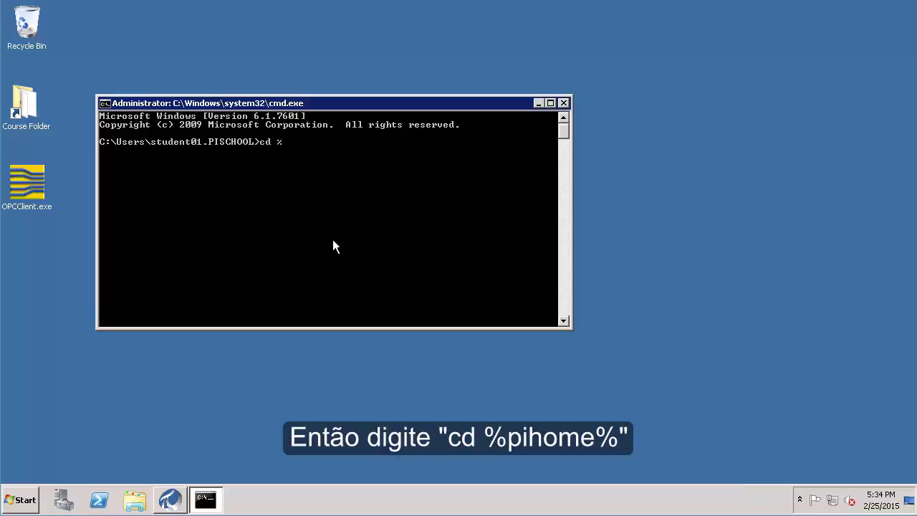
type("pihome")
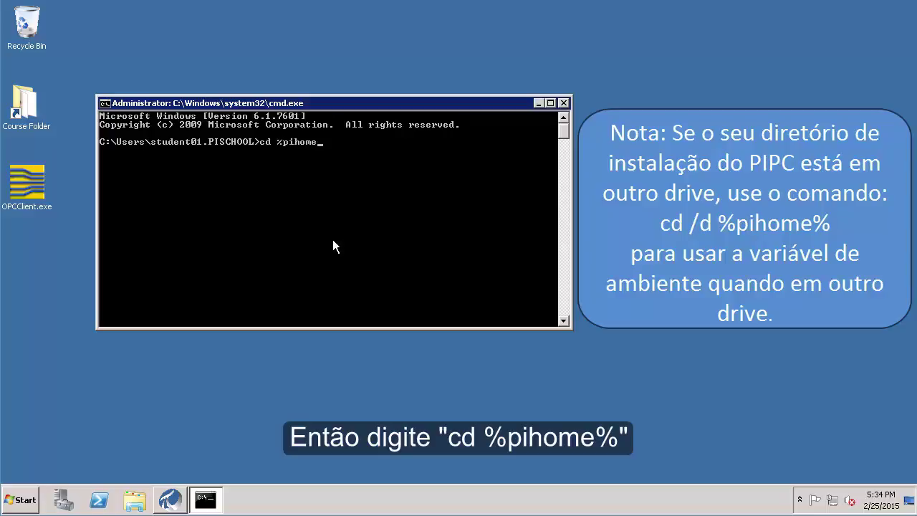
type("%")
key("Return")
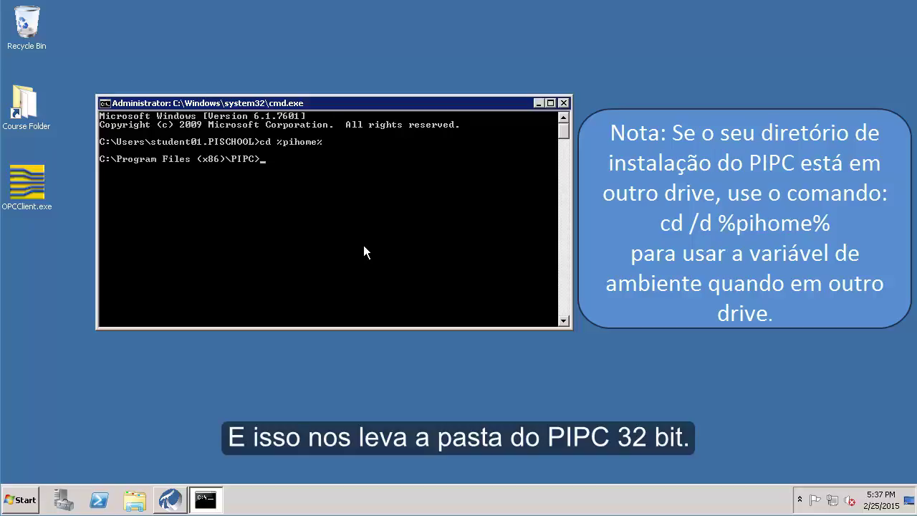
type("cd bin")
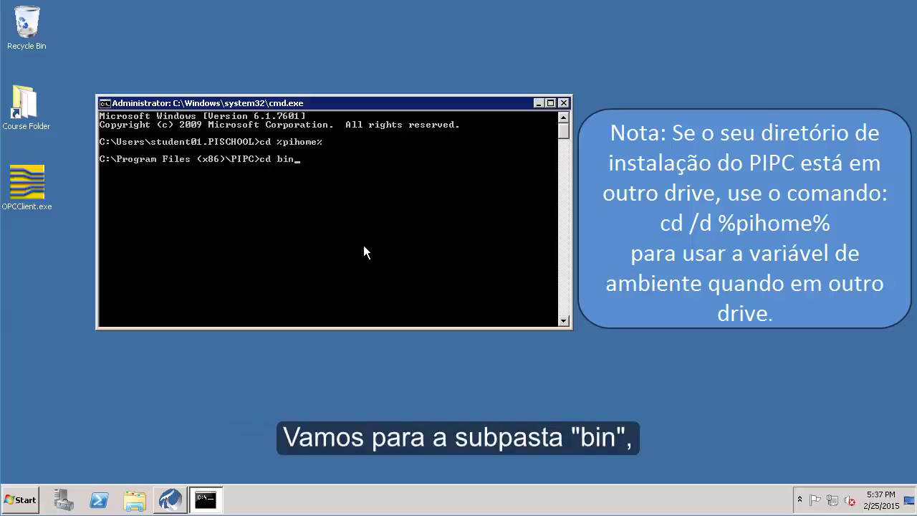
key("Return")
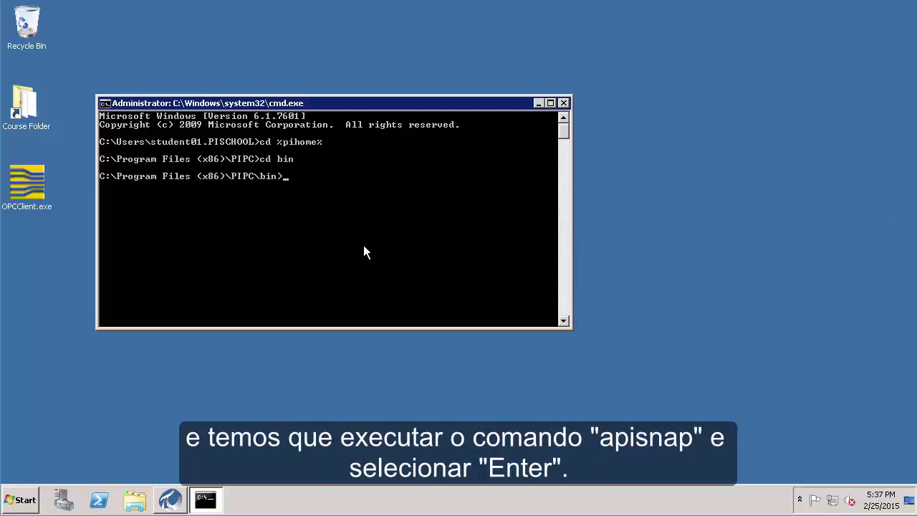
- Run apisnap.exe, query the tag cdt158, and minimize the Command Prompt
type("apisnap")
key("Tab")
key("Return")
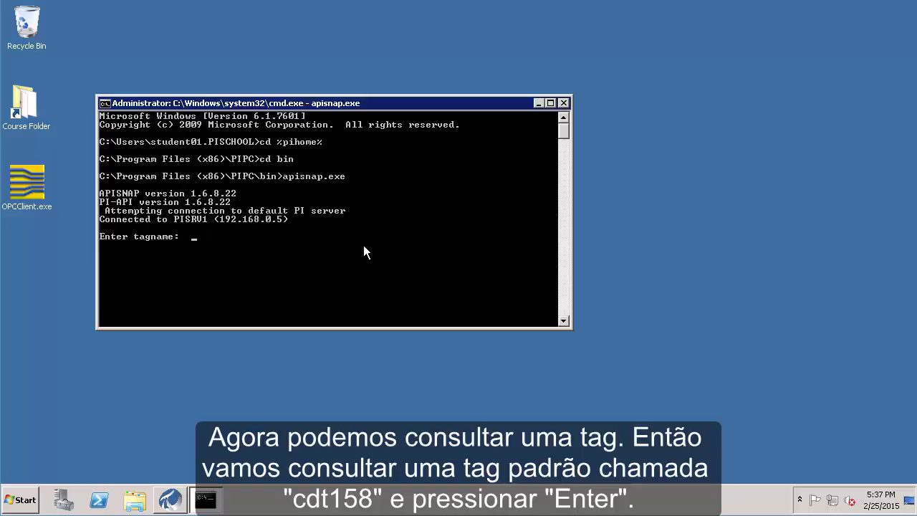
type("cdt158")
key("Return")
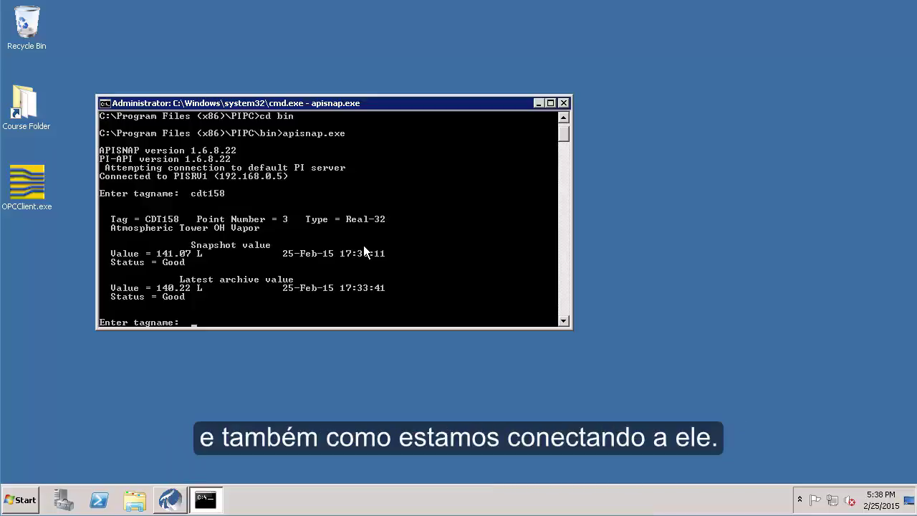
left_click(538, 104)
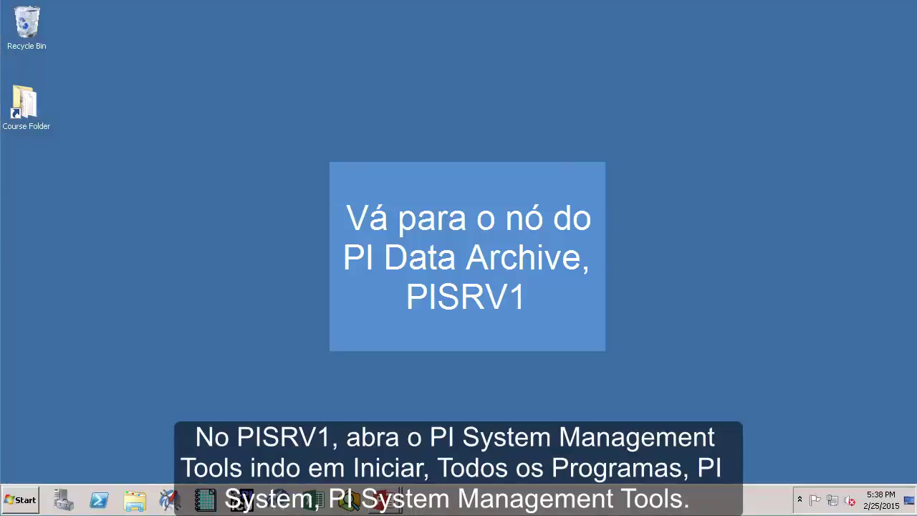
- Back on the PISRV1 node, open PI System Management Tools and show Network Manager Statistics to review the API connection
left_click(26, 500)
left_click(58, 454)
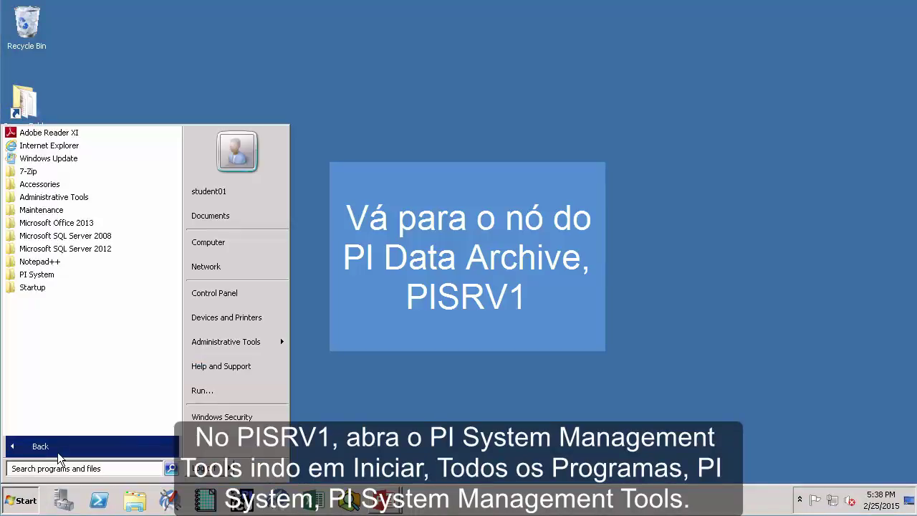
left_click(54, 277)
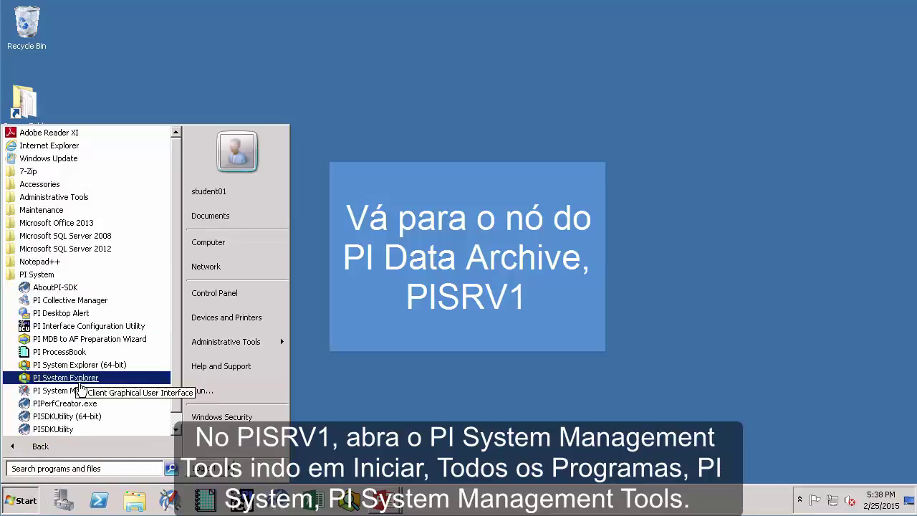
left_click(81, 392)
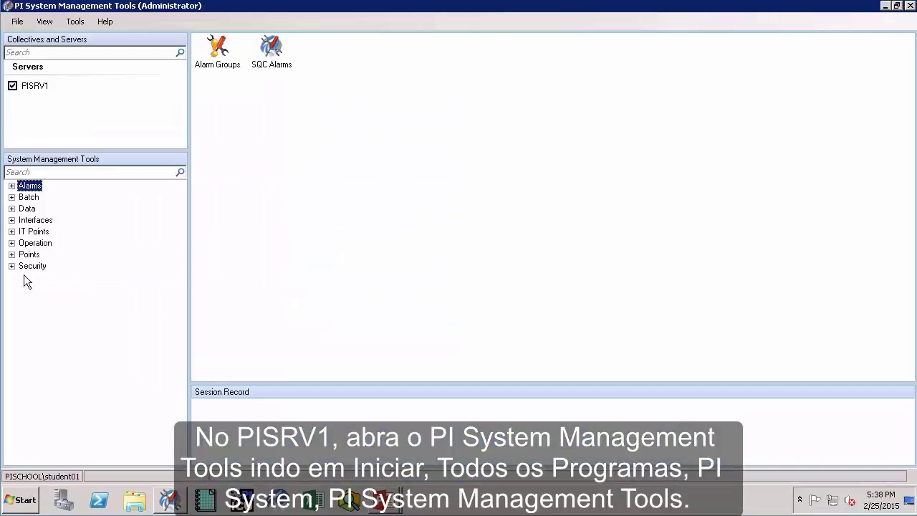
left_click(11, 243)
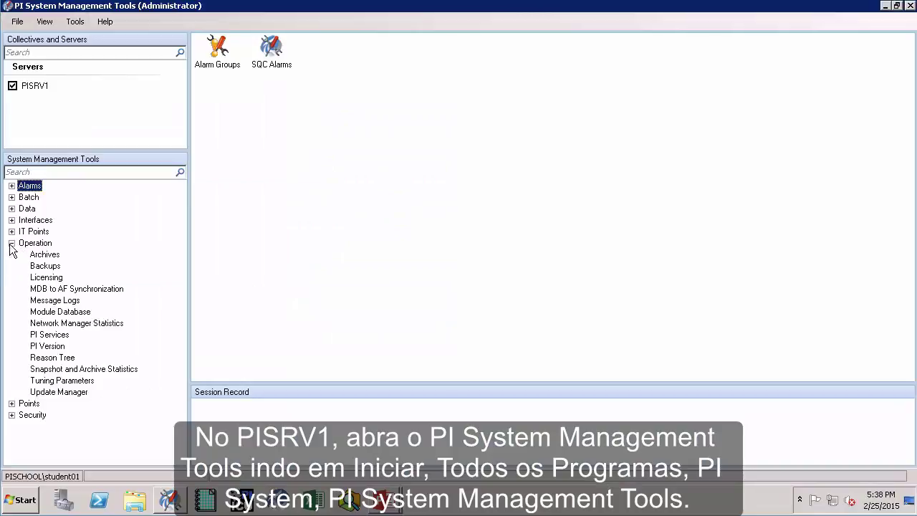
left_click(79, 326)
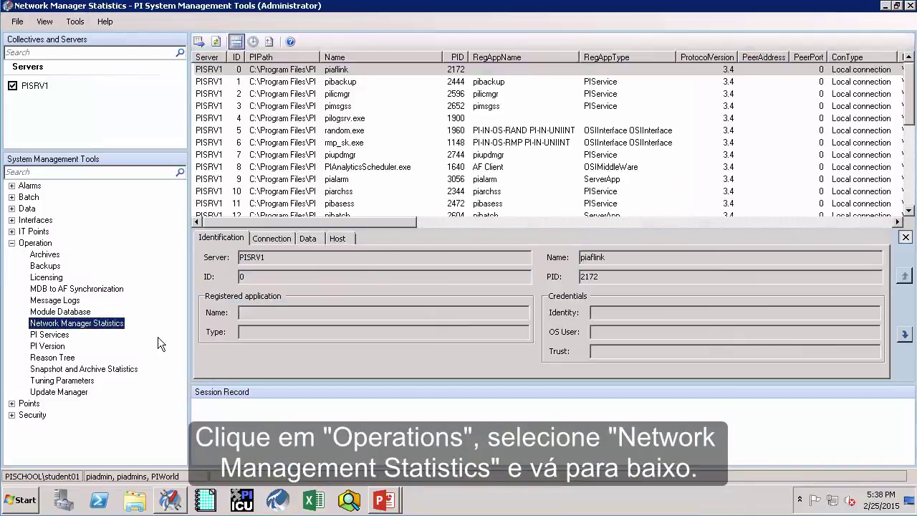
- Inspect the snapE connection's identity and trust in Network Manager Statistics, and minimize PI System Management Tools
left_click_drag(909, 123, 909, 204)
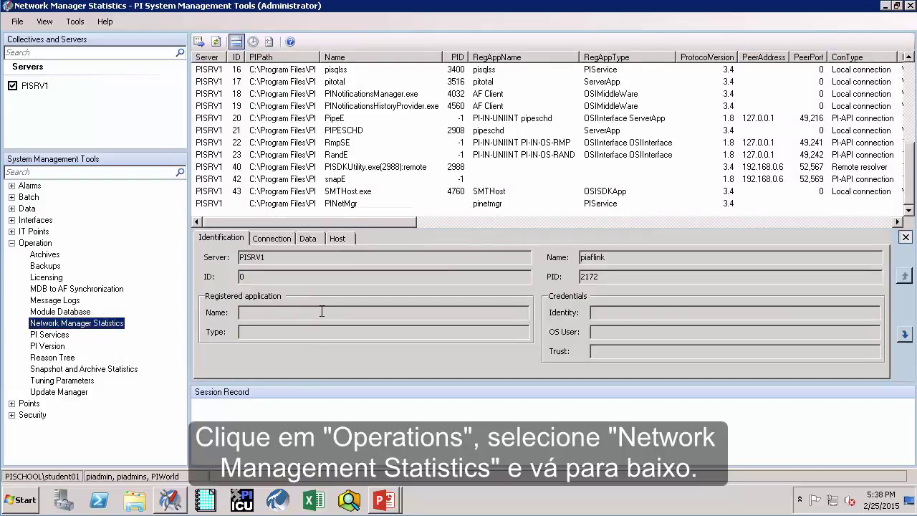
left_click(330, 180)
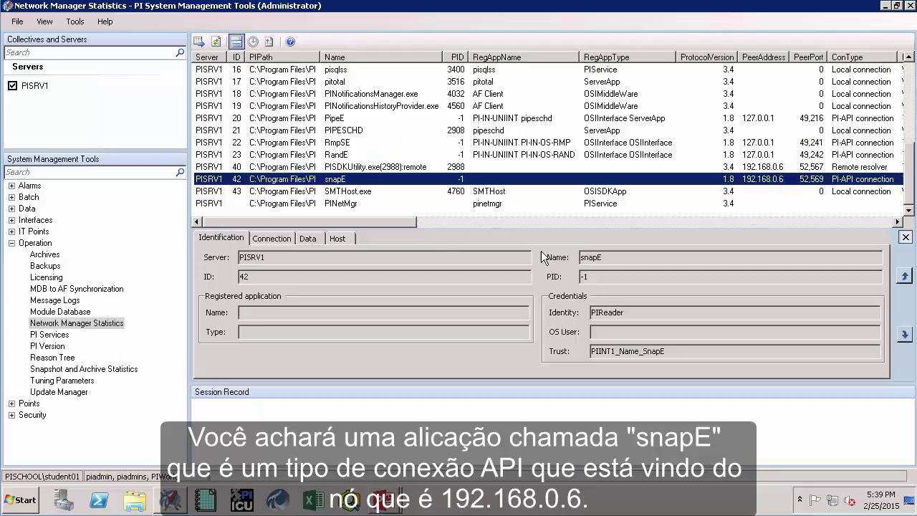
left_click_drag(433, 215, 888, 215)
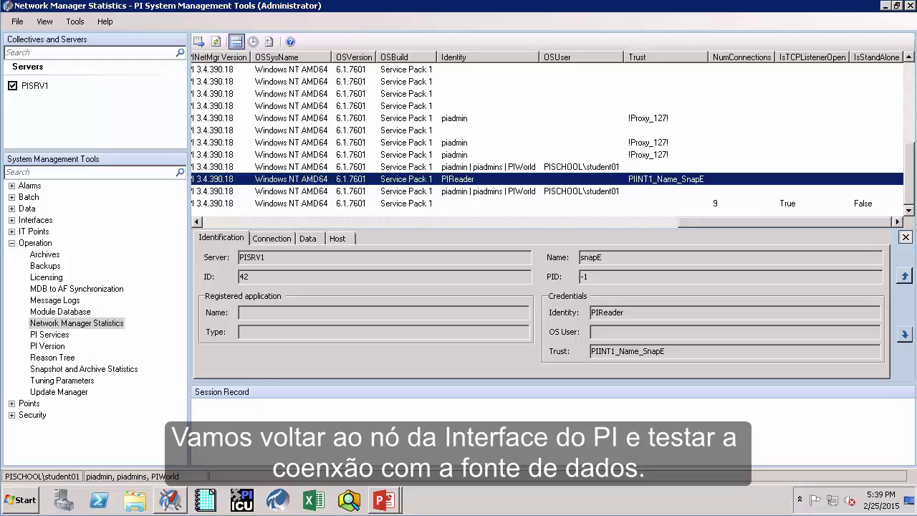
left_click(887, 6)
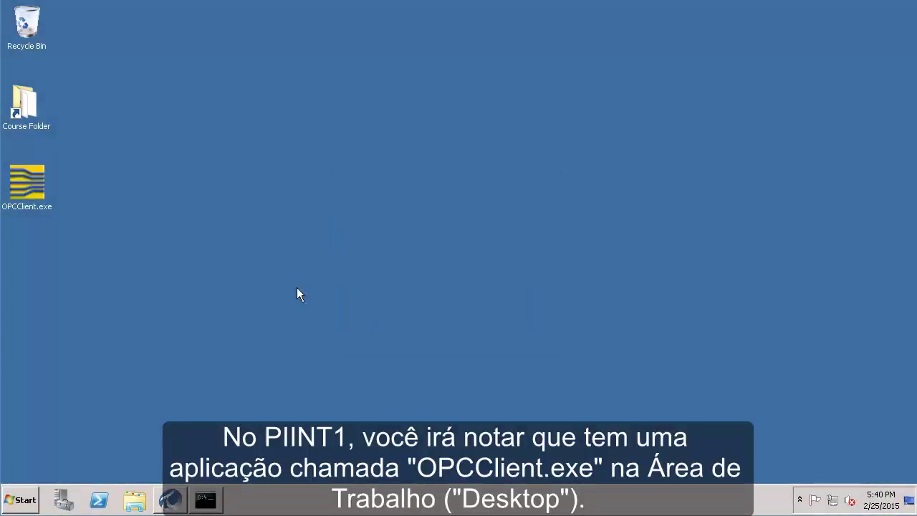
- On the PIINT1 node, launch OPCClient.exe from the desktop
left_click(38, 207)
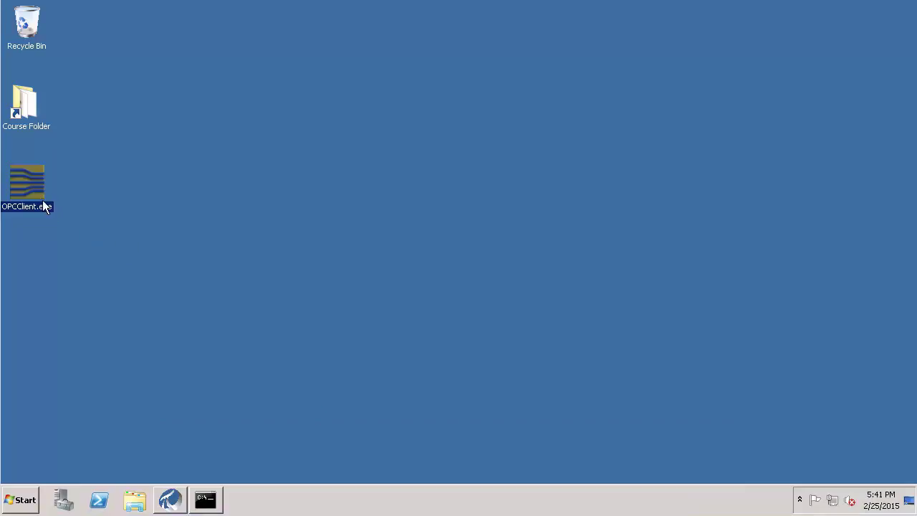
right_click(42, 200)
left_click(79, 222)
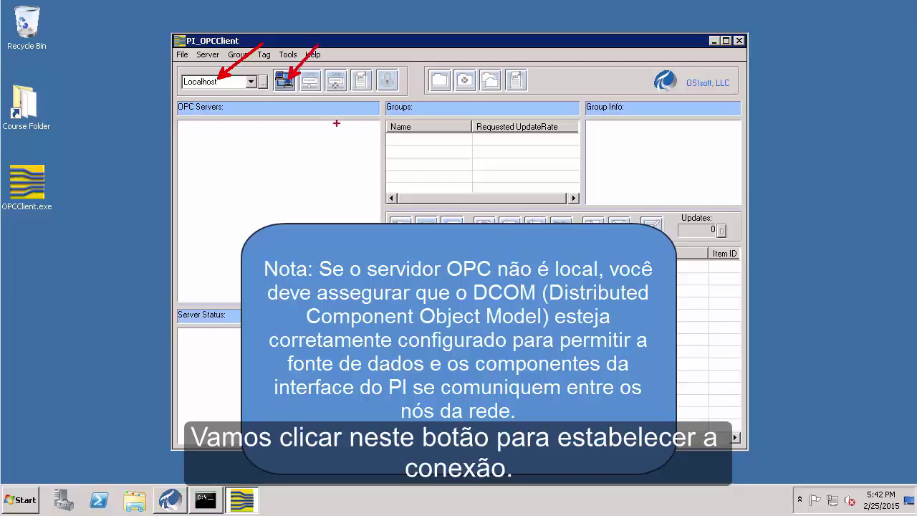
- Connect to OPCSample.OpcDa20Server.1 on Localhost and create the active group Group1 with a 1000 ms update rate
left_click(284, 80)
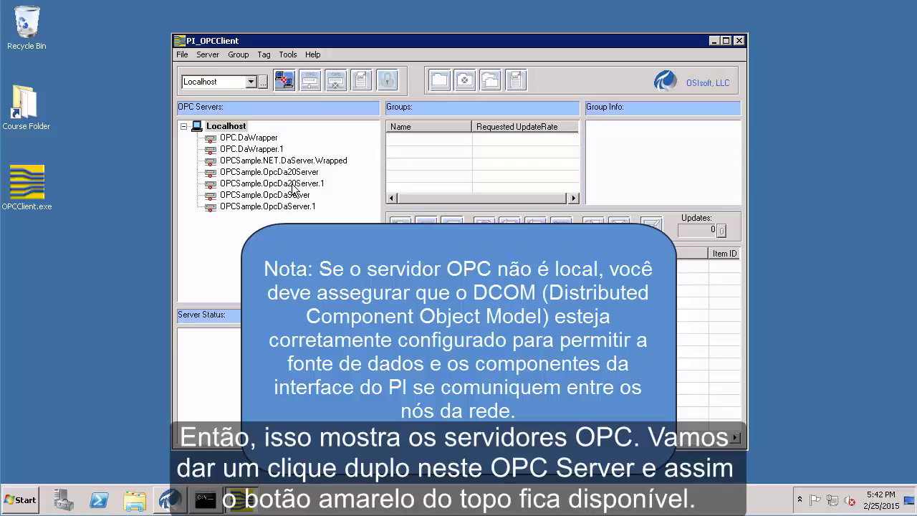
double_click(244, 184)
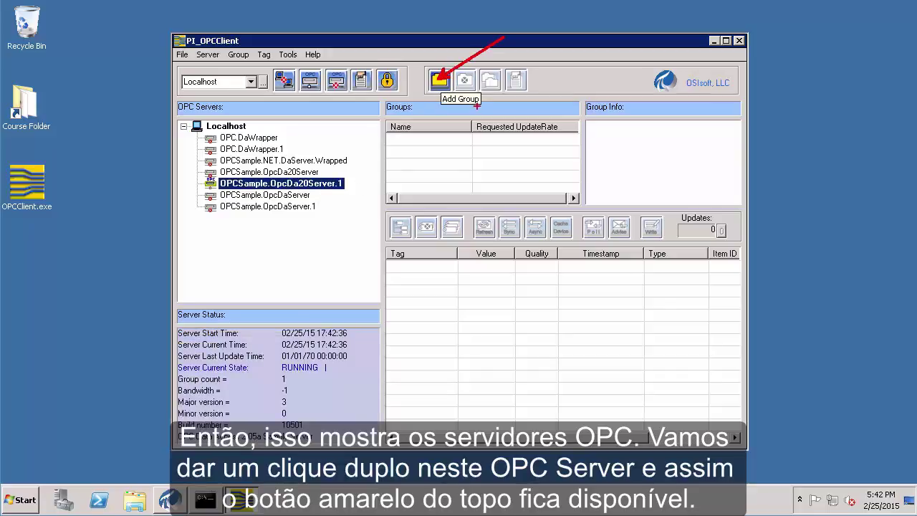
left_click(439, 80)
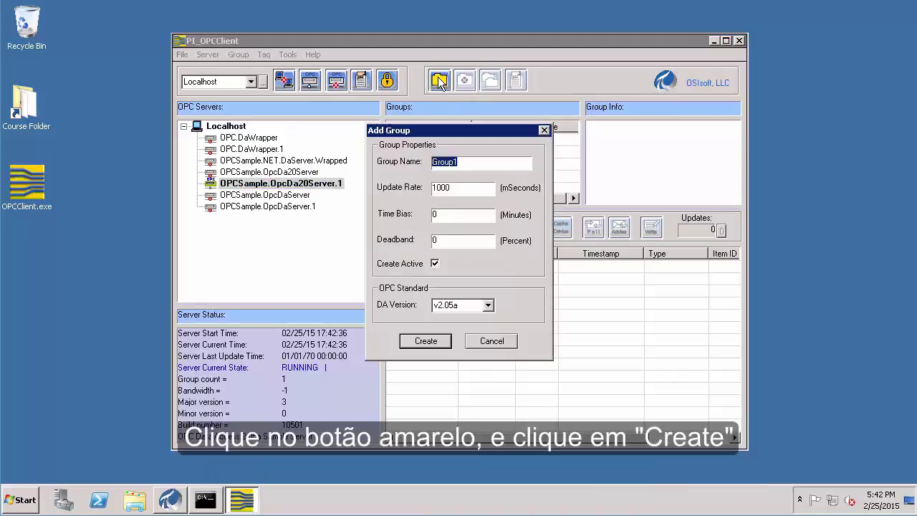
left_click(426, 341)
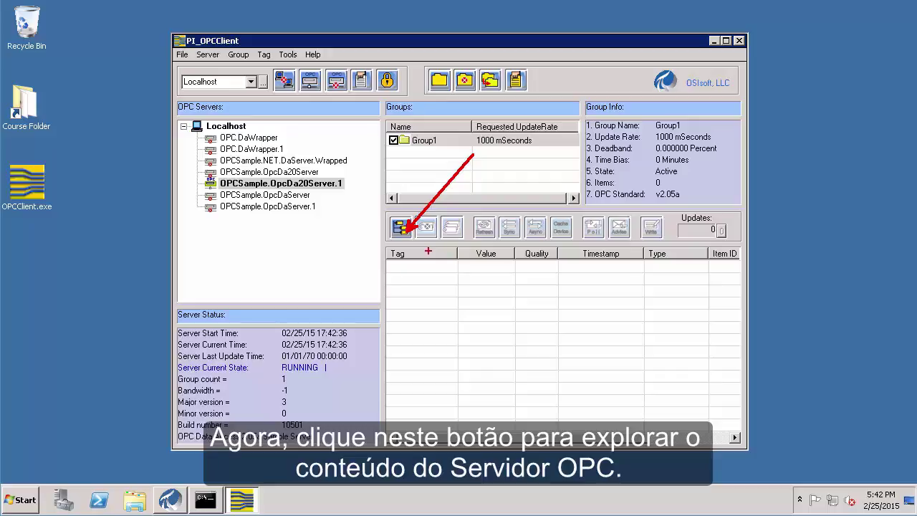
- Browse the OPC server's items to Sample Process > Pump1 and add all of its tags to the item list
left_click(404, 228)
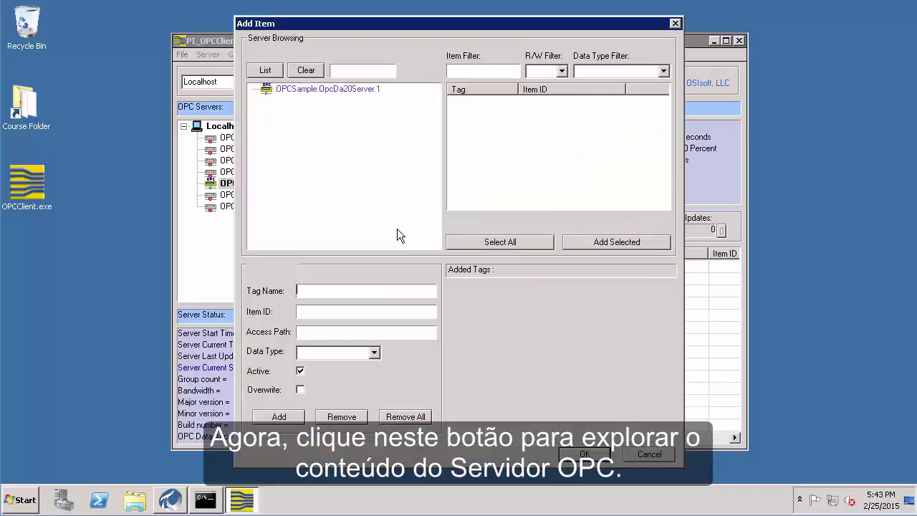
double_click(348, 92)
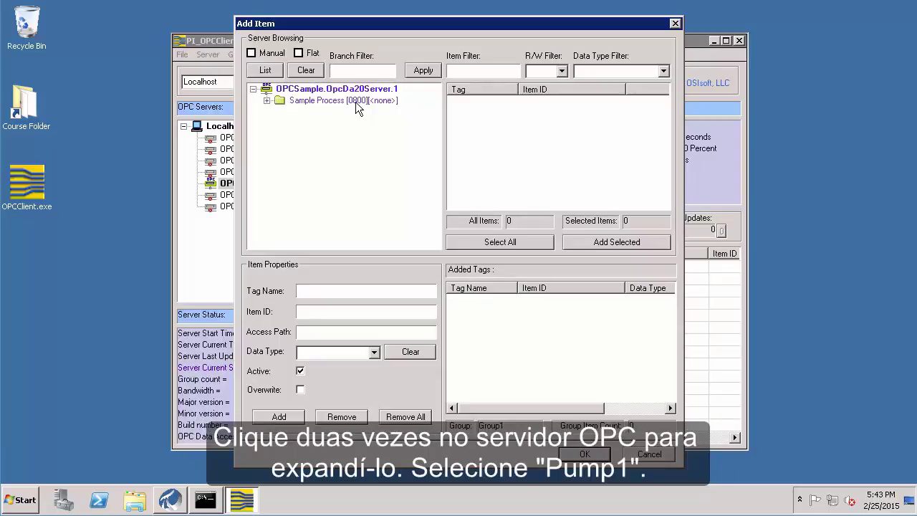
double_click(358, 103)
left_click(341, 113)
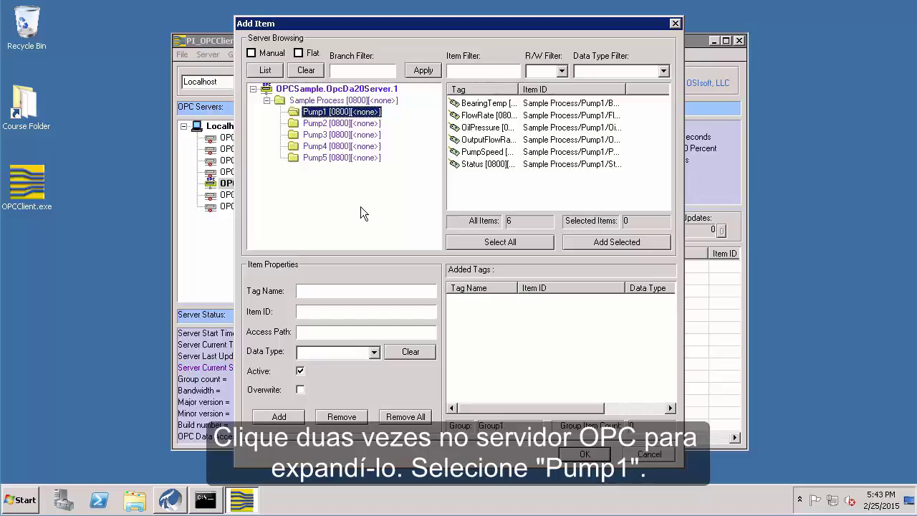
left_click(494, 244)
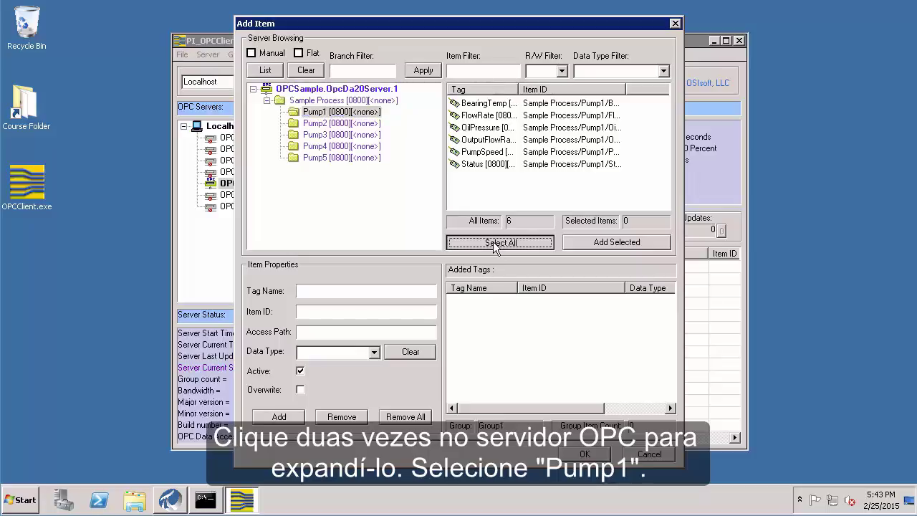
left_click(599, 242)
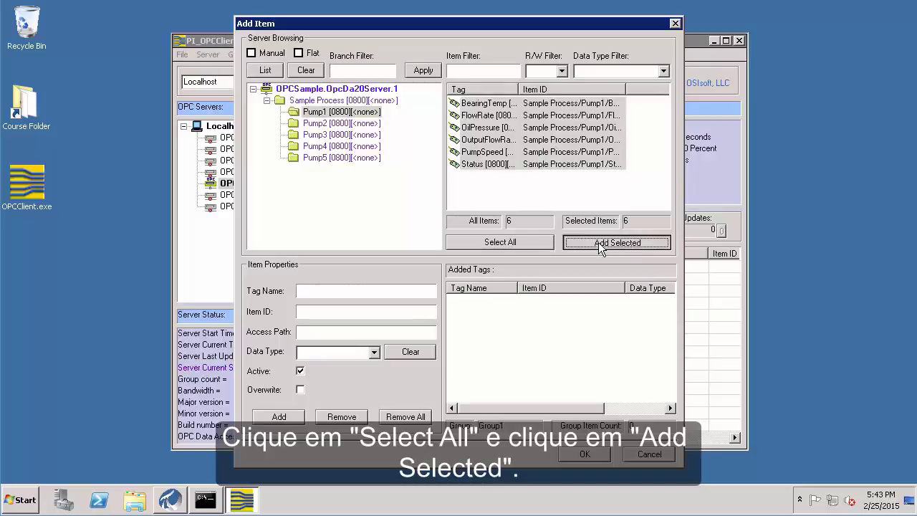
- Check the added Pump1 tags and accept them into Group1, and refresh their values from the OPC server
left_click(489, 316)
left_click(488, 339)
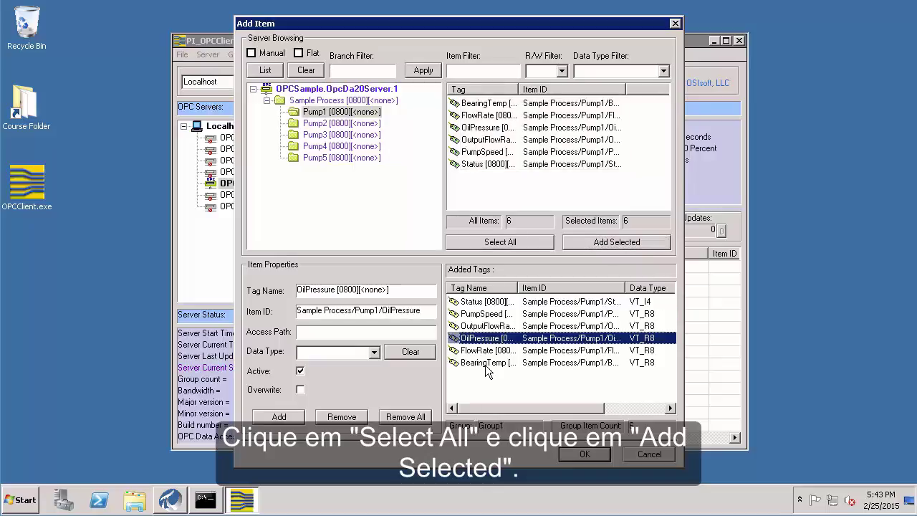
left_click(487, 363)
left_click(479, 303)
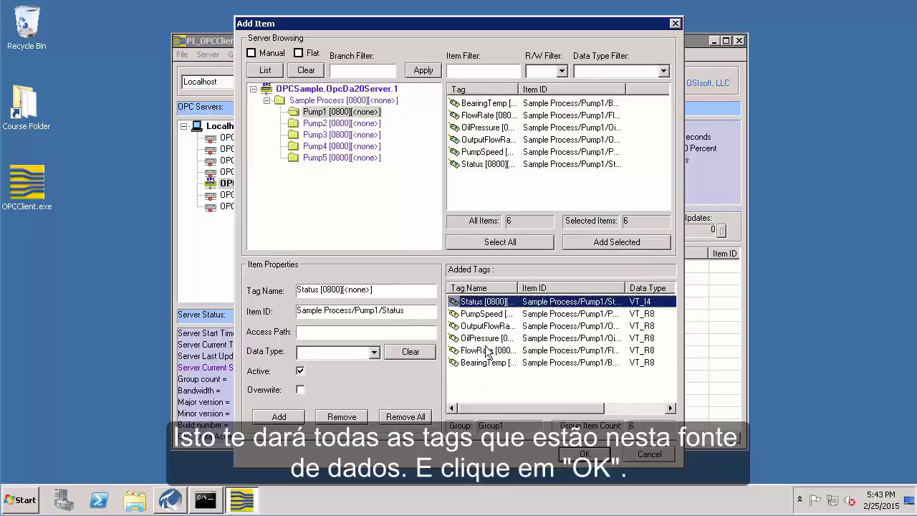
left_click(487, 351)
left_click(488, 363)
left_click(484, 339)
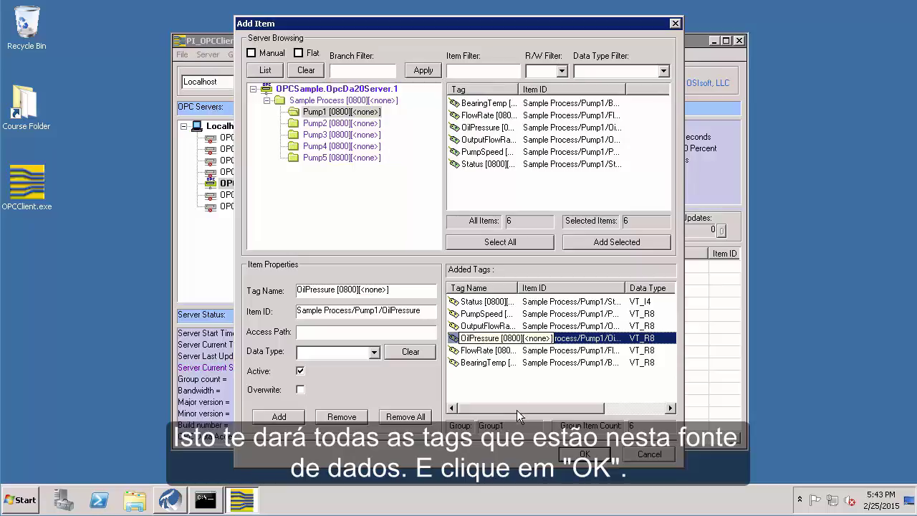
left_click(583, 456)
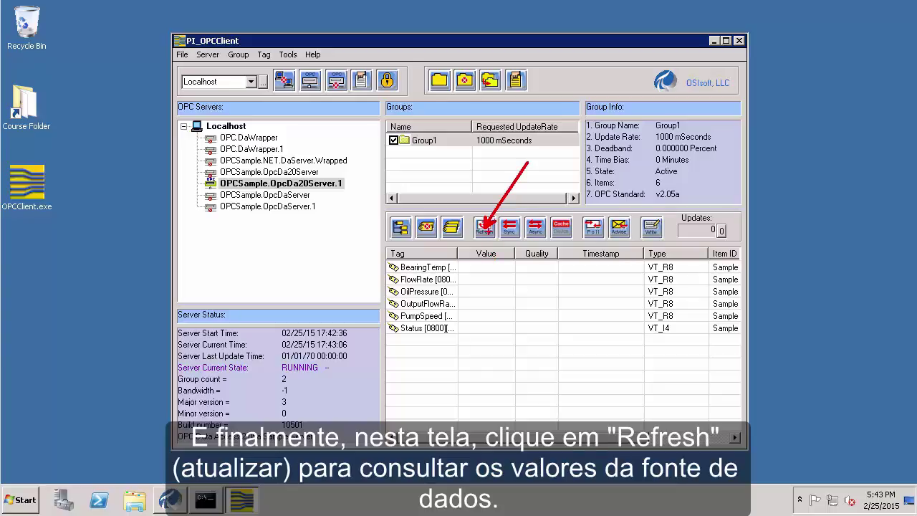
left_click(485, 228)
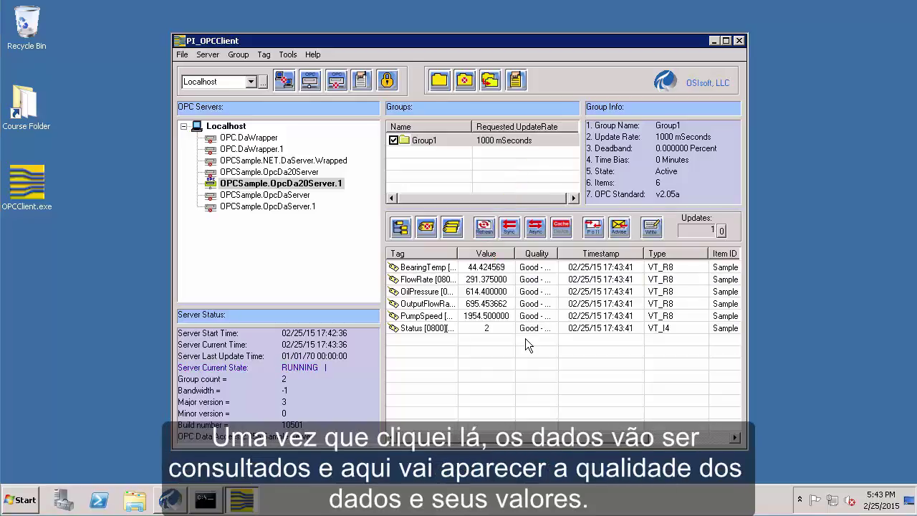